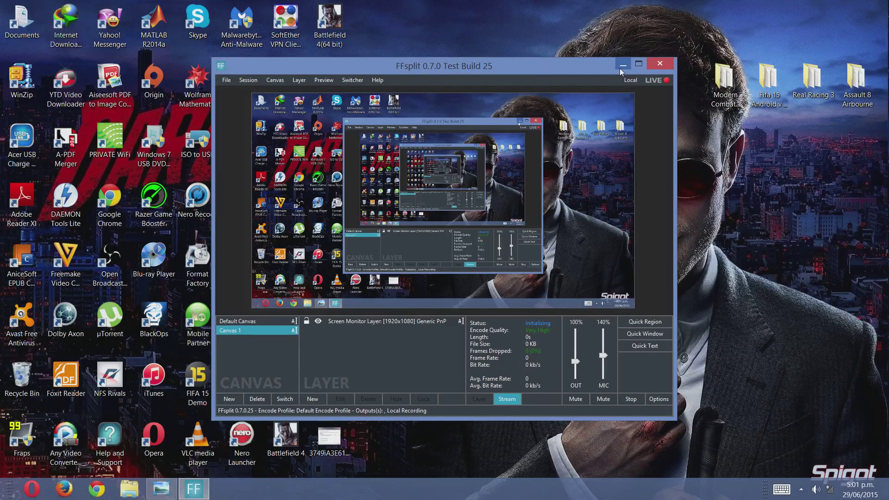
Step: Minimize the FFsplit recorder window and refresh the desktop
left_click(621, 64)
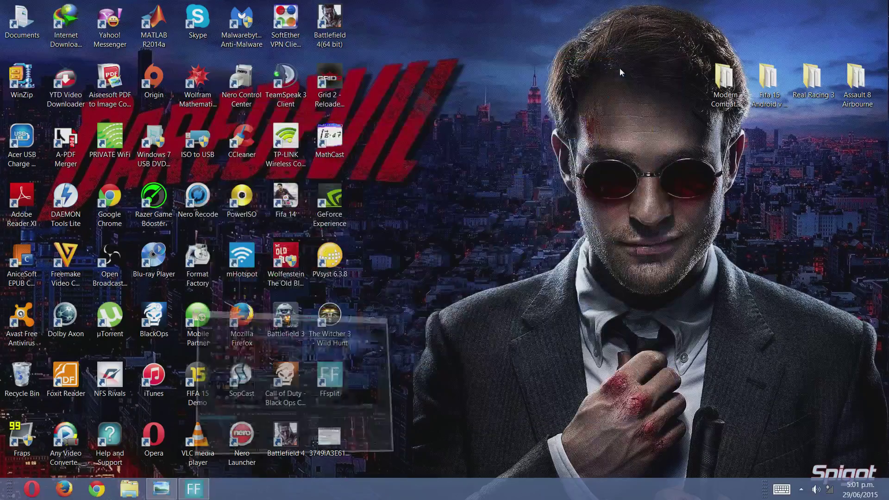
right_click(465, 133)
left_click(496, 159)
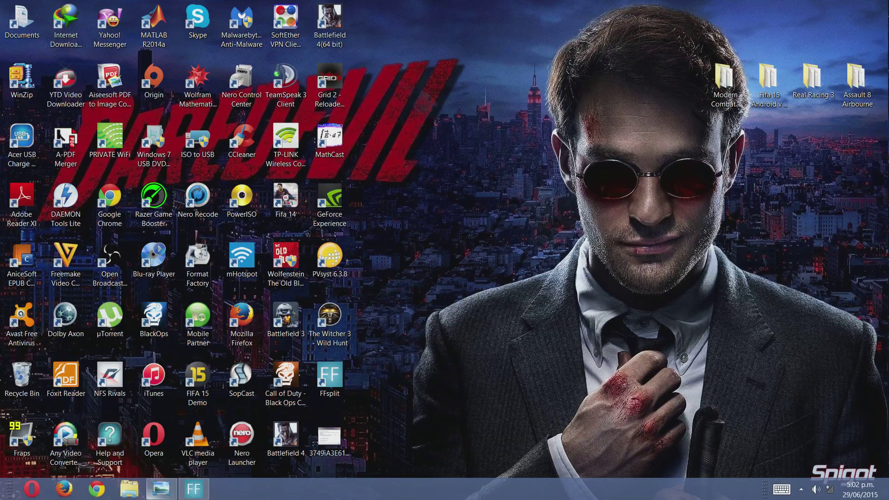
left_click(161, 489)
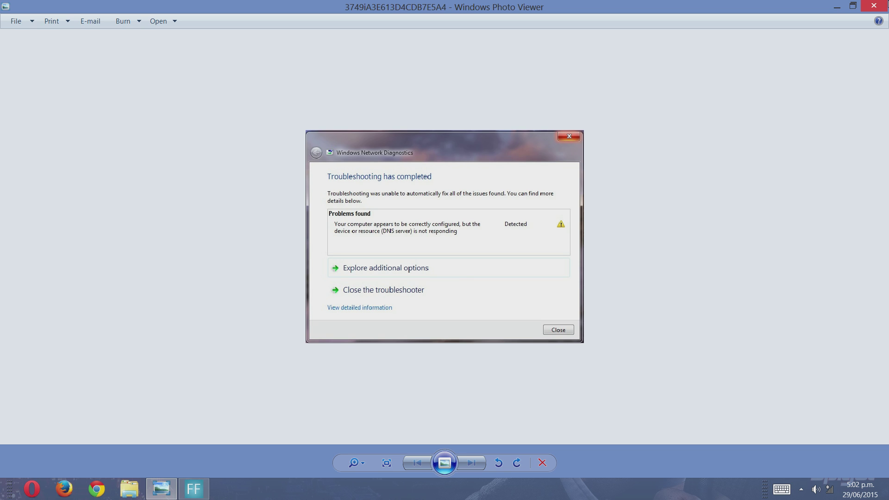
left_click(870, 6)
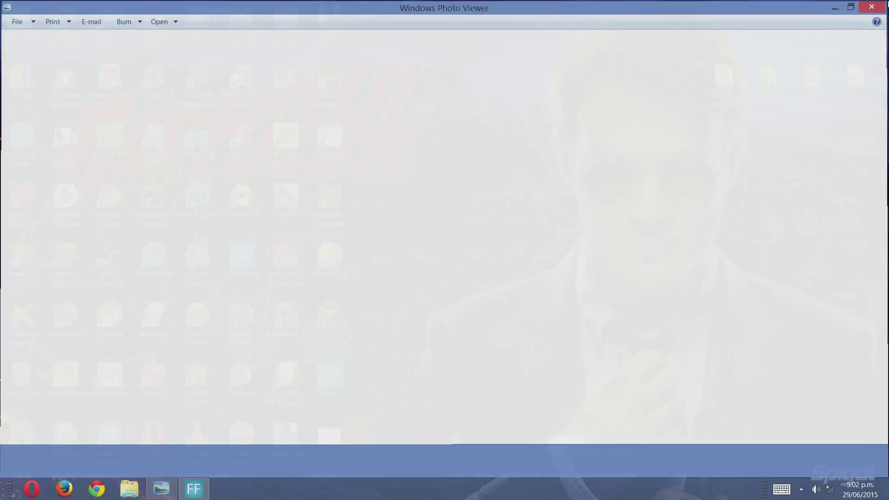
Step: Refresh the desktop icons from the desktop context menu
right_click(599, 161)
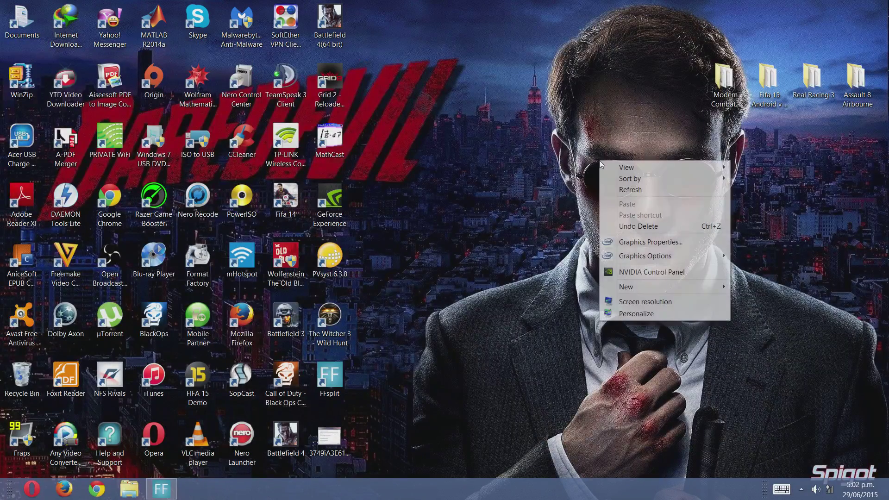
left_click(632, 193)
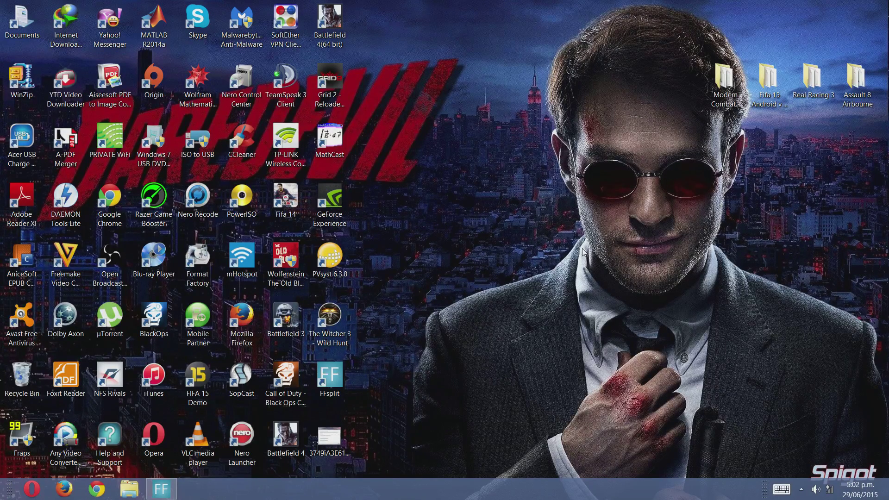
Step: Launch Command Prompt (Admin) from the Win+X power-user menu
key("super+x")
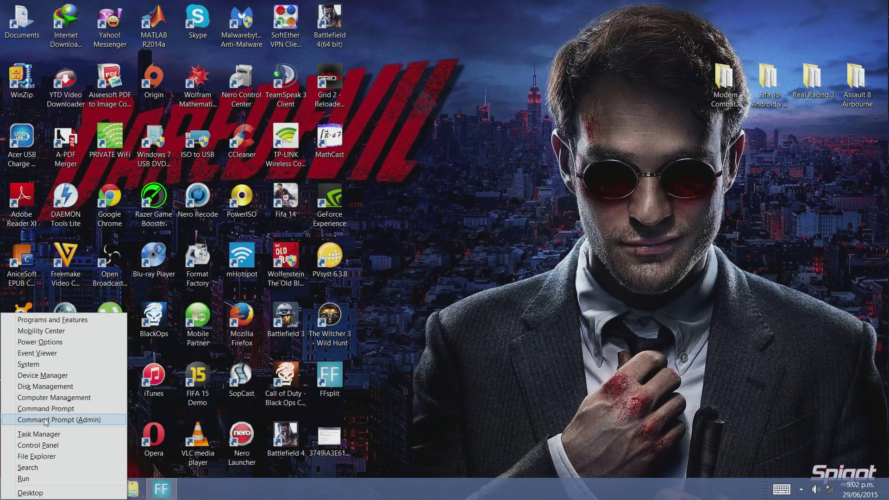
left_click(71, 419)
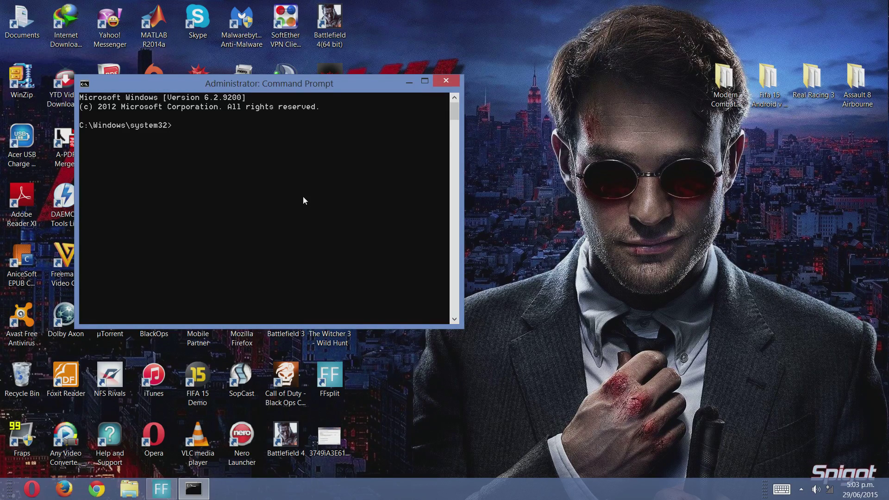
type("ip")
type("conf")
type("ig")
type("/")
type("r")
type("elease")
type("l")
Step: Run the typed ipconfig command and ipconfig/all, then erase mistyped letters
key("Return")
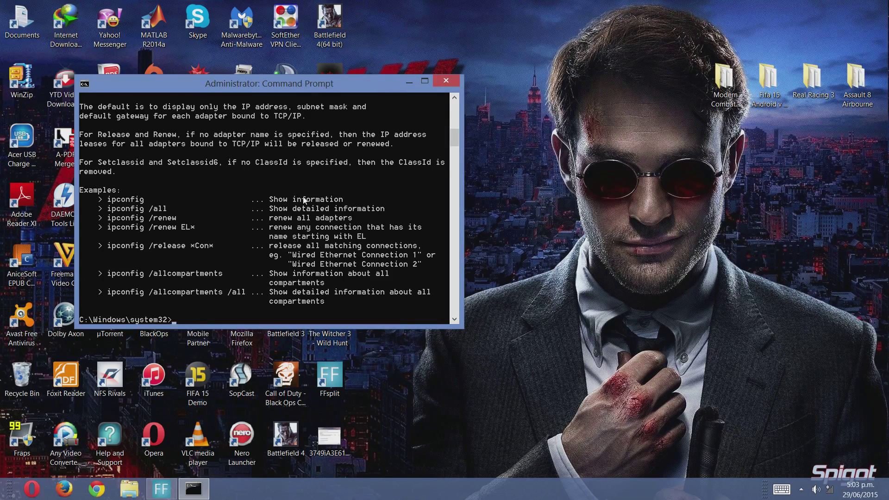
type("ipconfig")
type("/all")
key("Return")
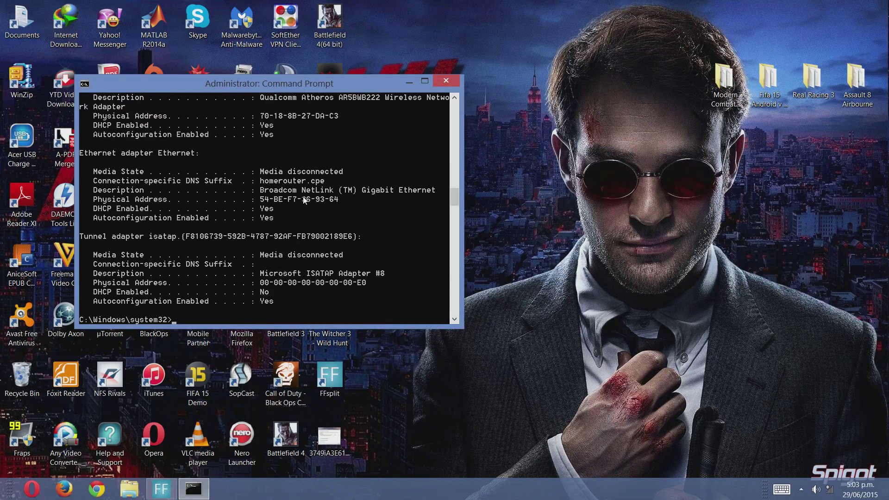
type("ci")
key("BackSpace")
key("BackSpace")
key("BackSpace")
type("fig/")
type("fl")
type("ush")
type("dn")
Step: Run ipconfig/flushdns and then ipconfig/renew
key("Return")
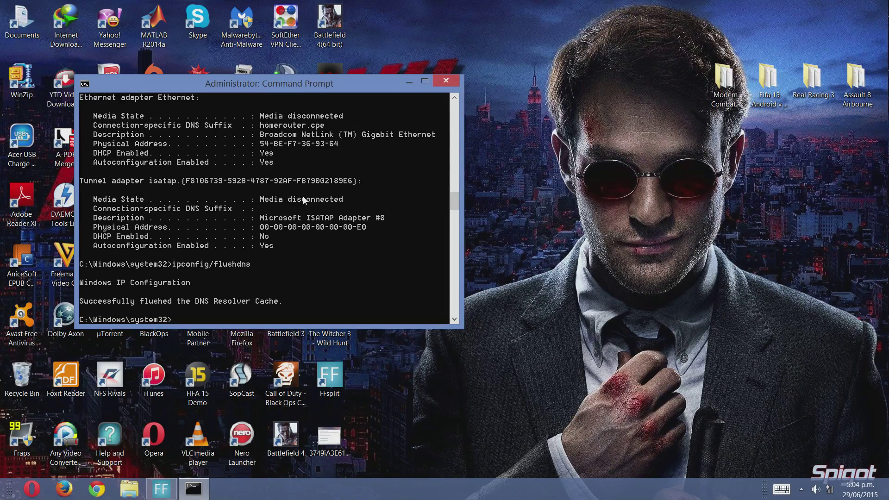
type("ipc")
type("onfig")
type("/ren")
type("ew")
key("Return")
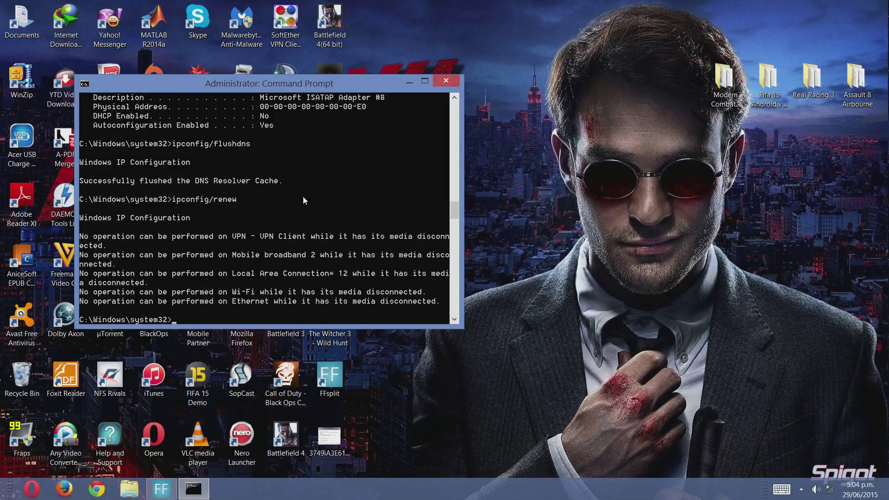
type("net")
type("sh in")
type("t ip")
type(" set")
type(" dns")
Step: Run netsh int ip set dns, then netsh winsock reset
key("Return")
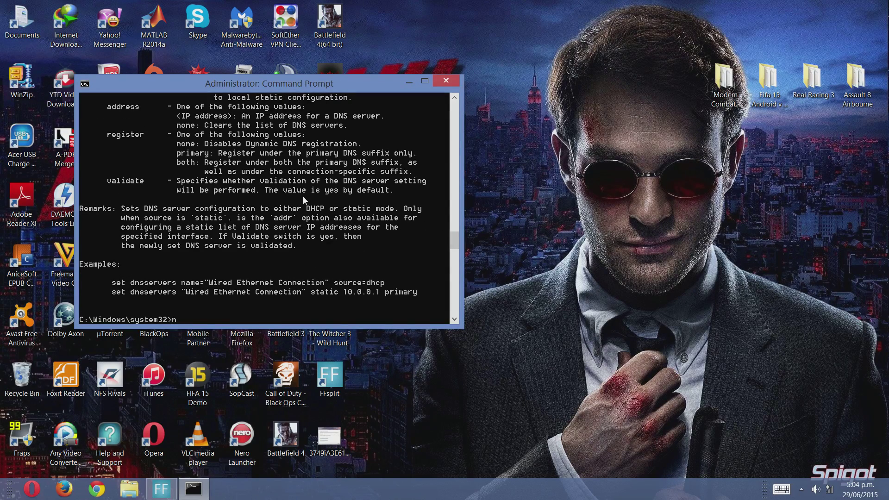
type("sh w")
type("insock r")
type("eset")
key("Return")
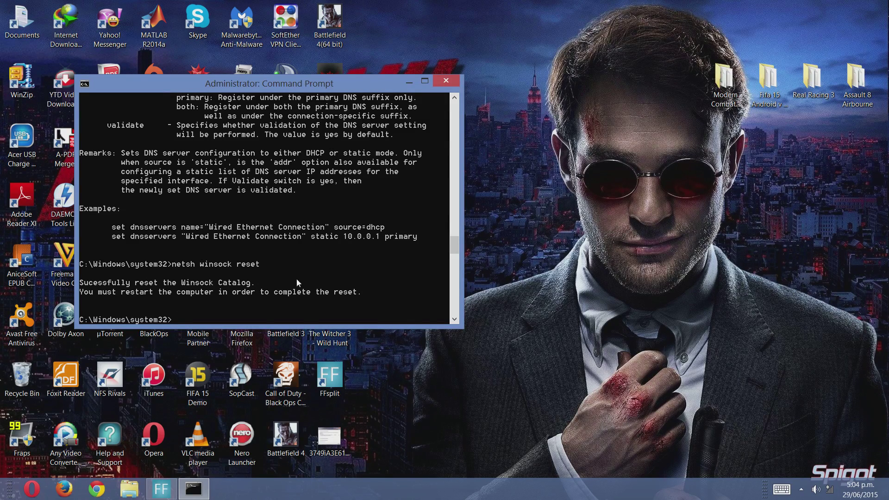
Step: Close the administrator Command Prompt window with its X button
left_click(438, 80)
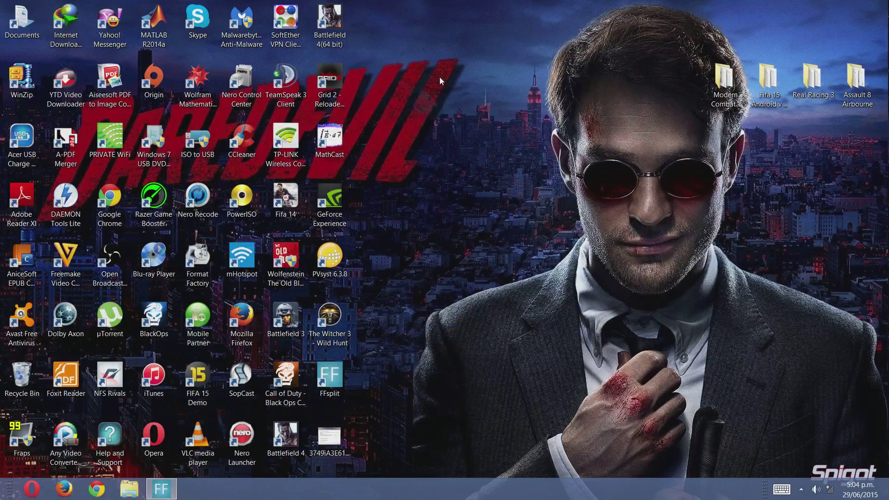